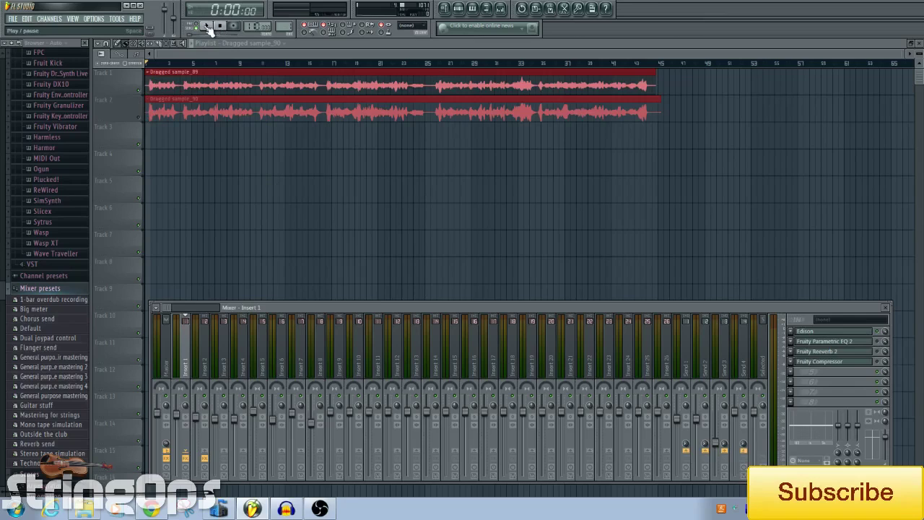
Play Track 1 and compare its sound with Insert 1's compressor, parametric EQ and reverb switched off and back on, stopping playback at the end.
click(207, 27)
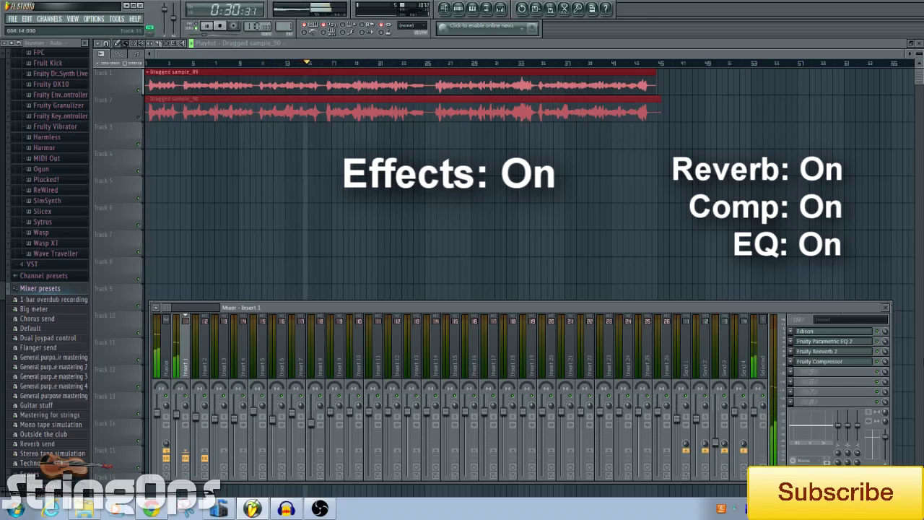
click(878, 361)
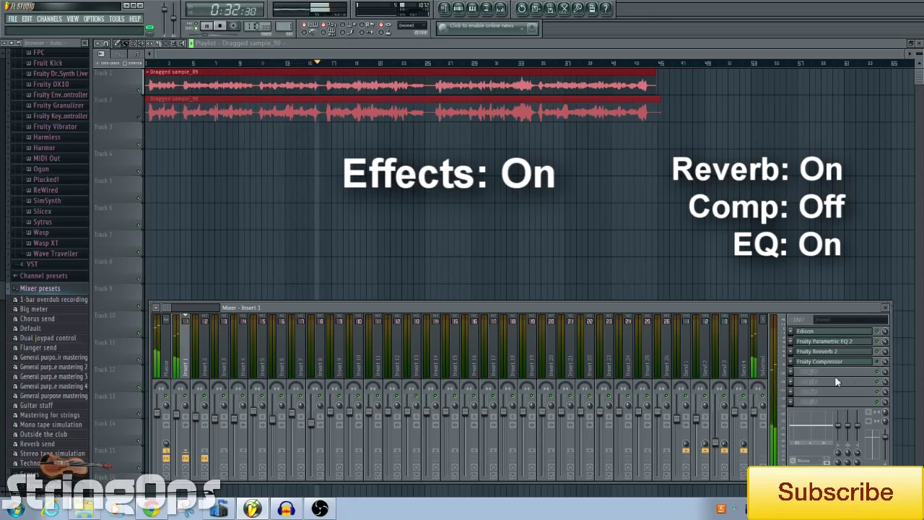
click(878, 342)
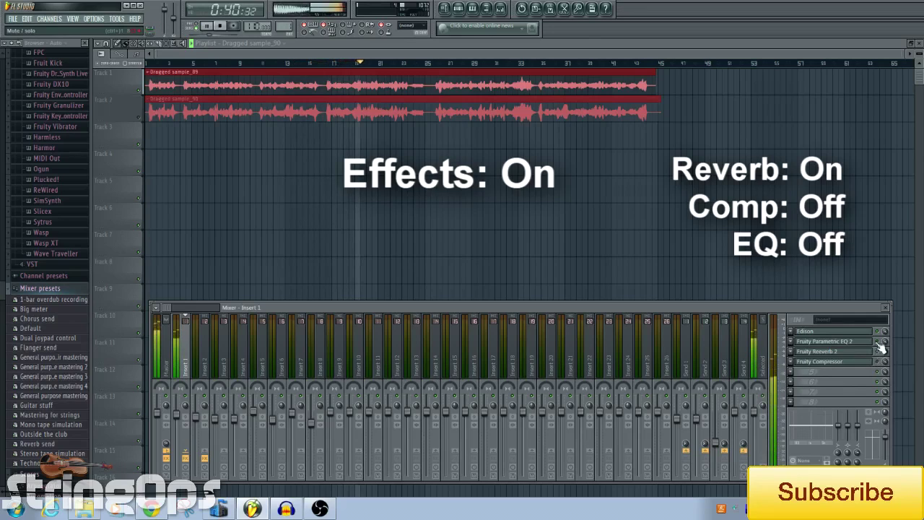
click(879, 342)
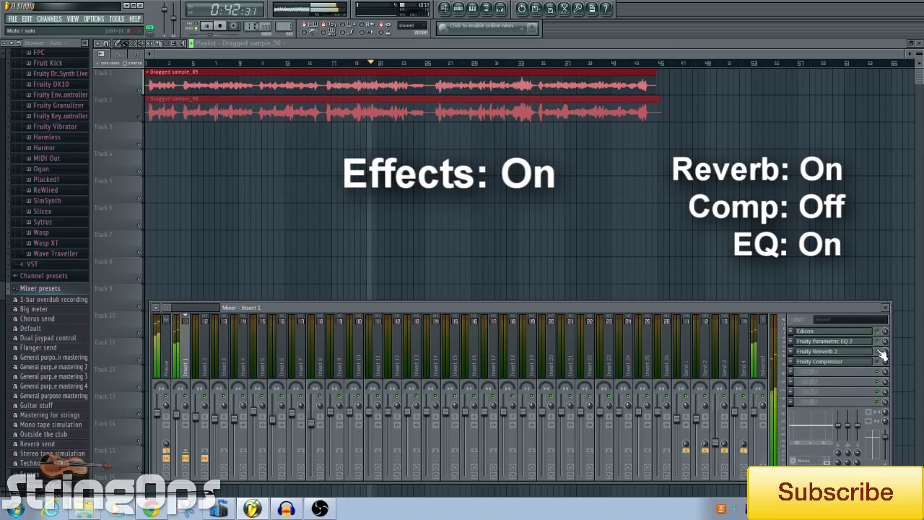
click(879, 361)
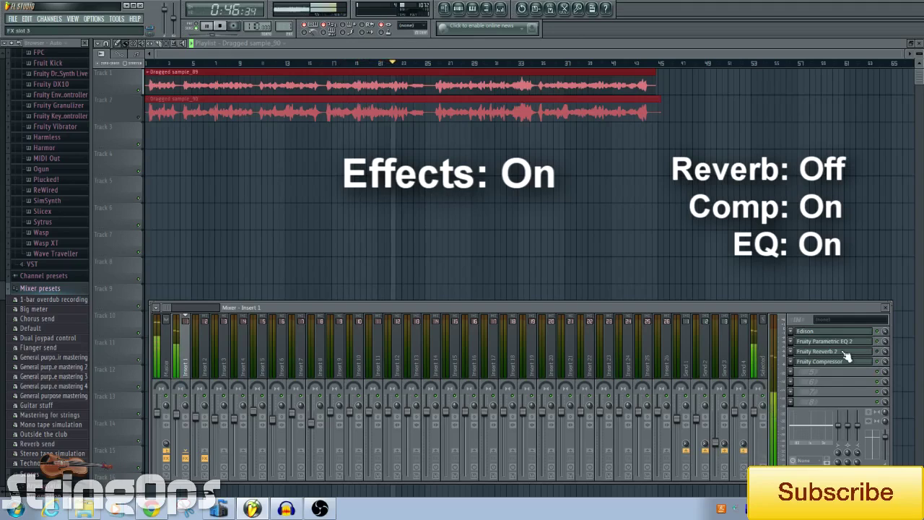
click(879, 352)
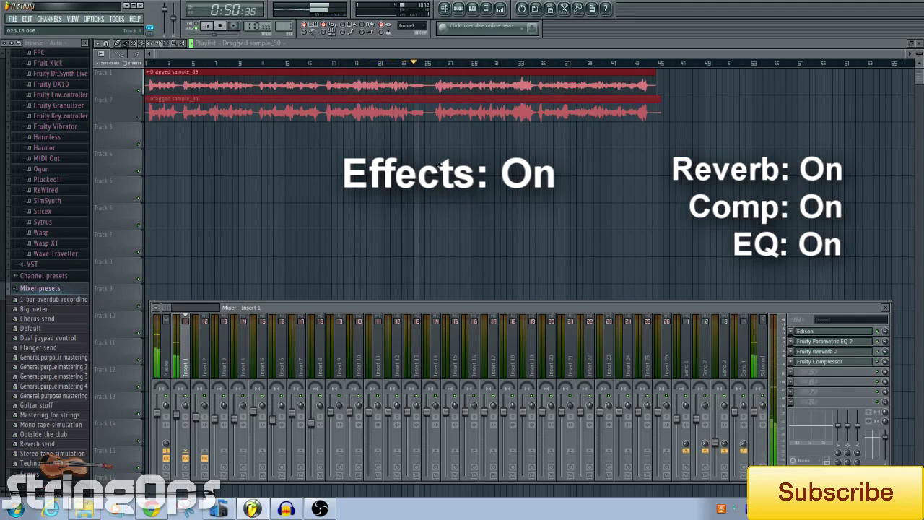
click(221, 27)
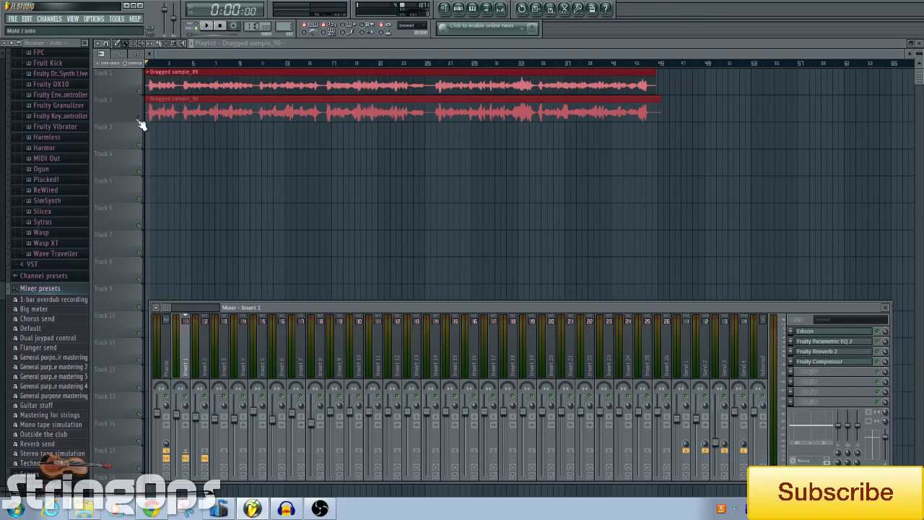
Make Track 2 the audible playlist track instead of Track 1 and select the Insert 2 channel in the mixer.
key(F9)
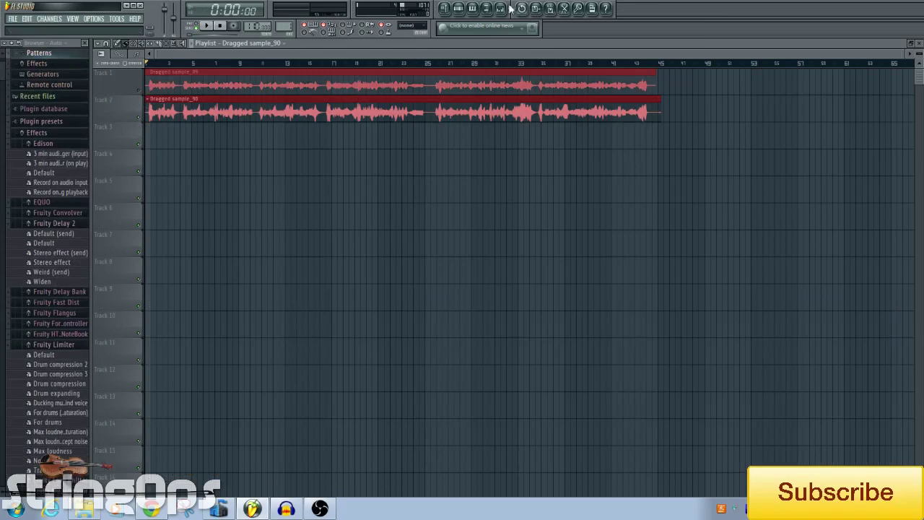
click(520, 9)
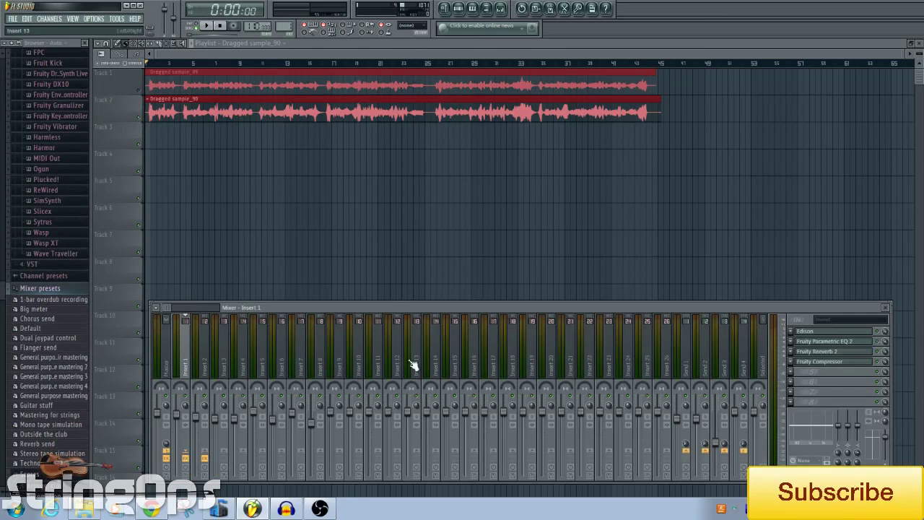
click(203, 360)
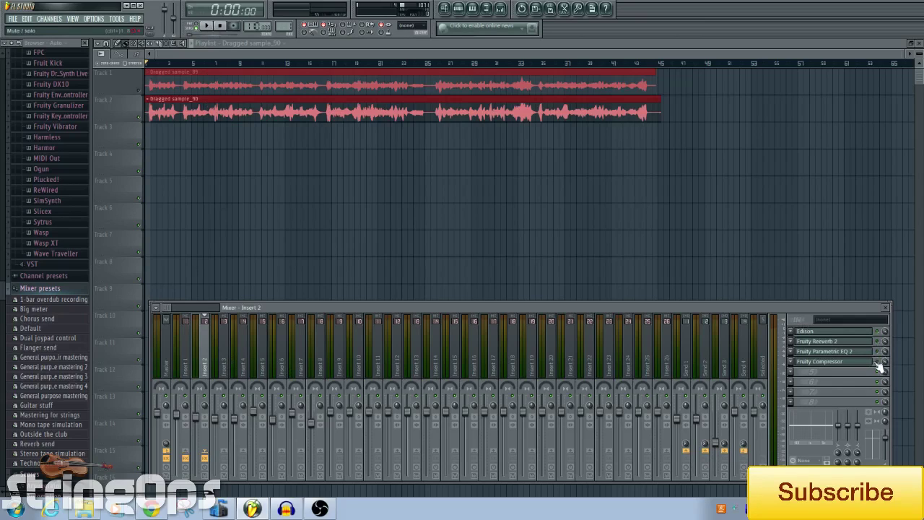
Play Track 2 without effects and compare it with Insert 2's reverb, compressor and EQ enabled together and with individual effects bypassed.
click(210, 26)
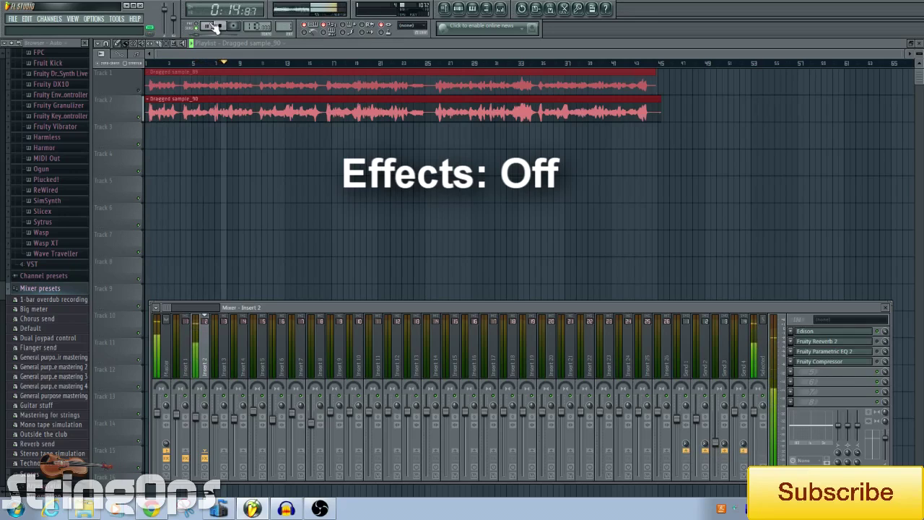
click(880, 348)
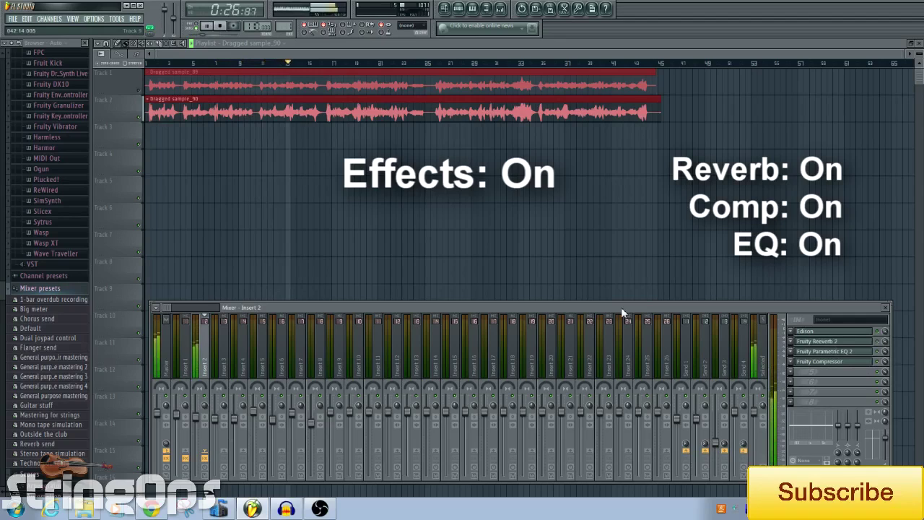
click(876, 362)
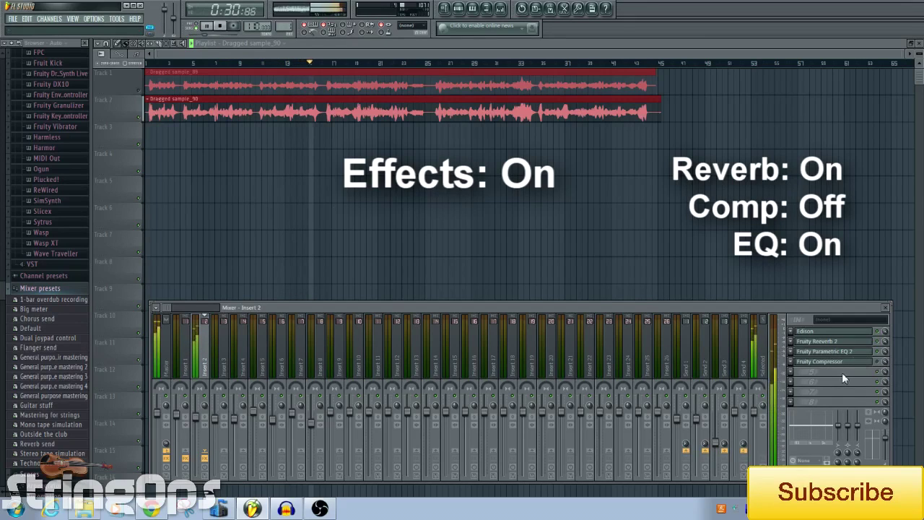
click(877, 352)
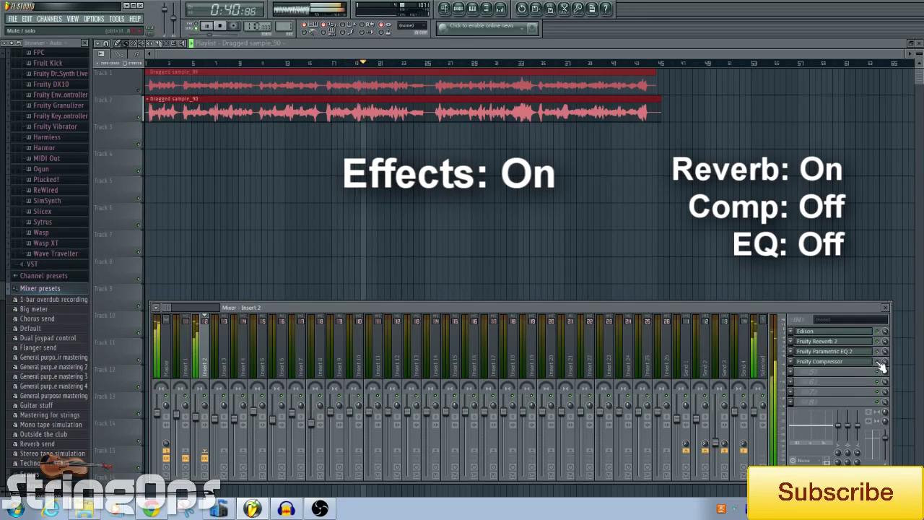
click(878, 362)
click(878, 352)
click(878, 342)
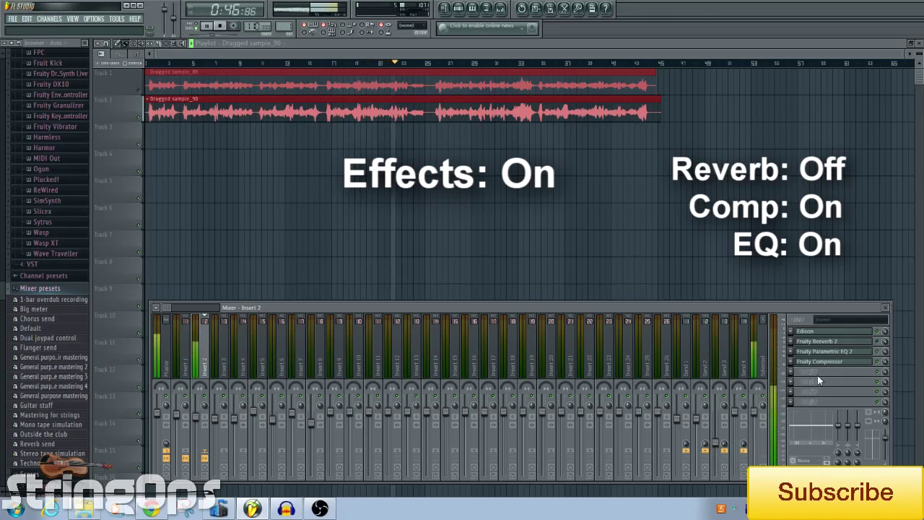
click(878, 342)
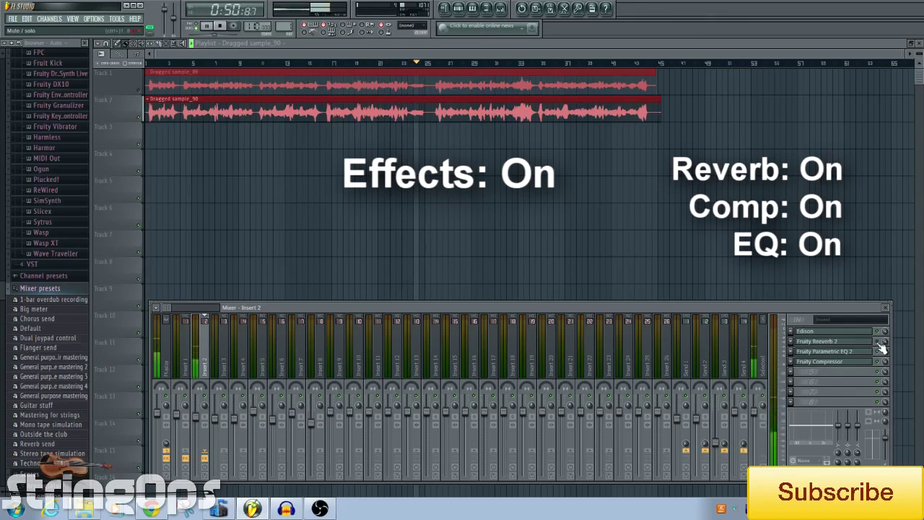
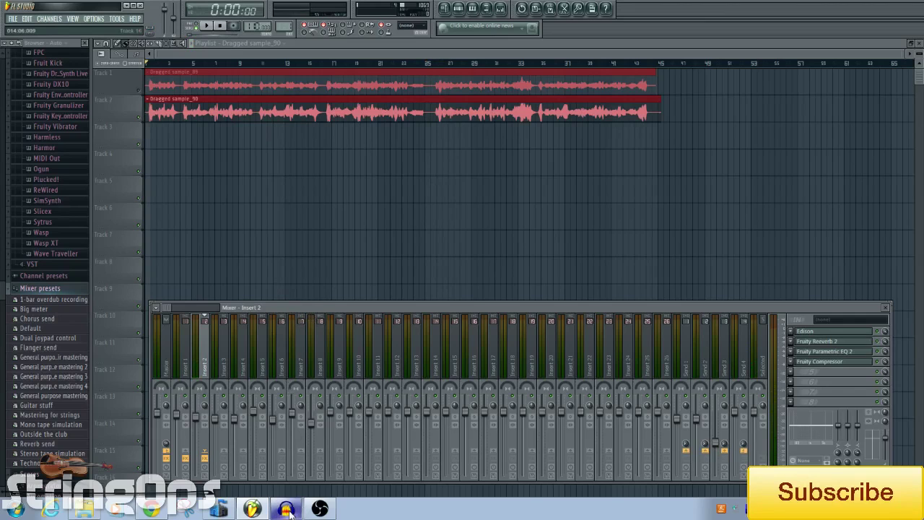
Switch to Audacity and listen to the unprocessed ShureSM57 track from about 8 seconds and again from about 42 seconds.
click(288, 510)
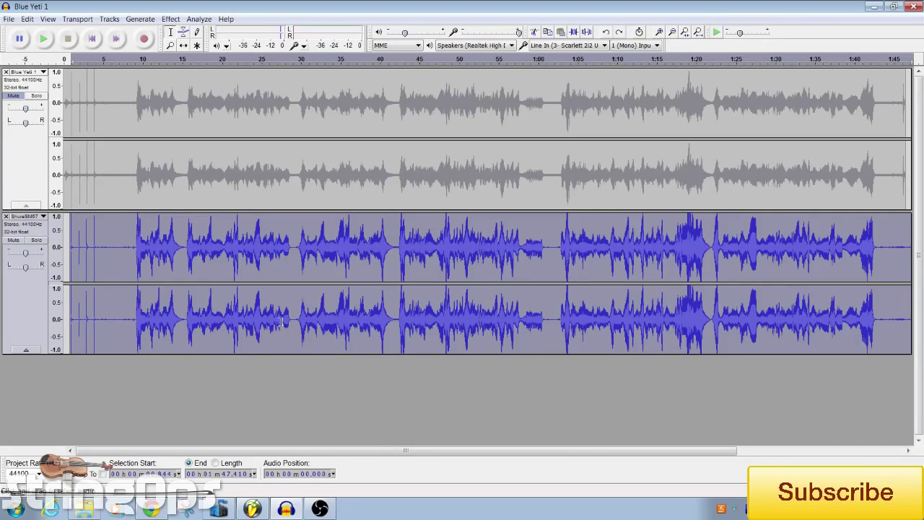
click(25, 304)
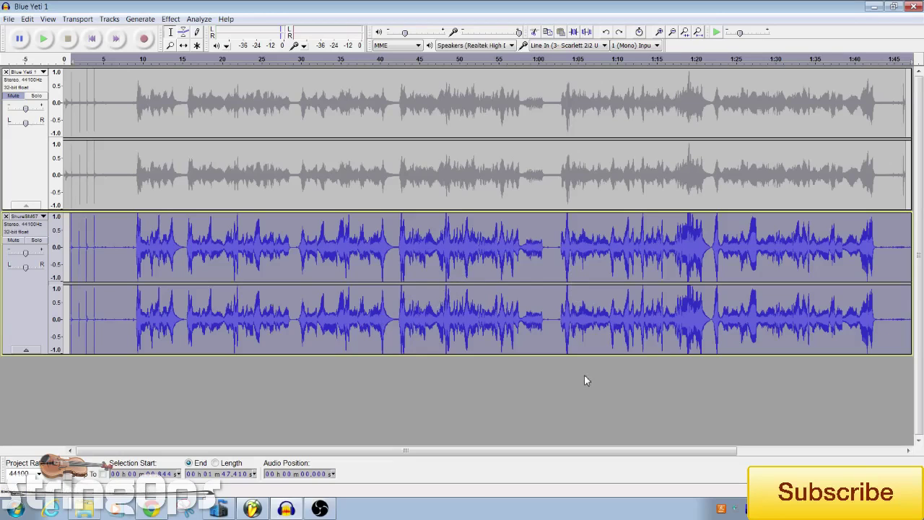
click(46, 41)
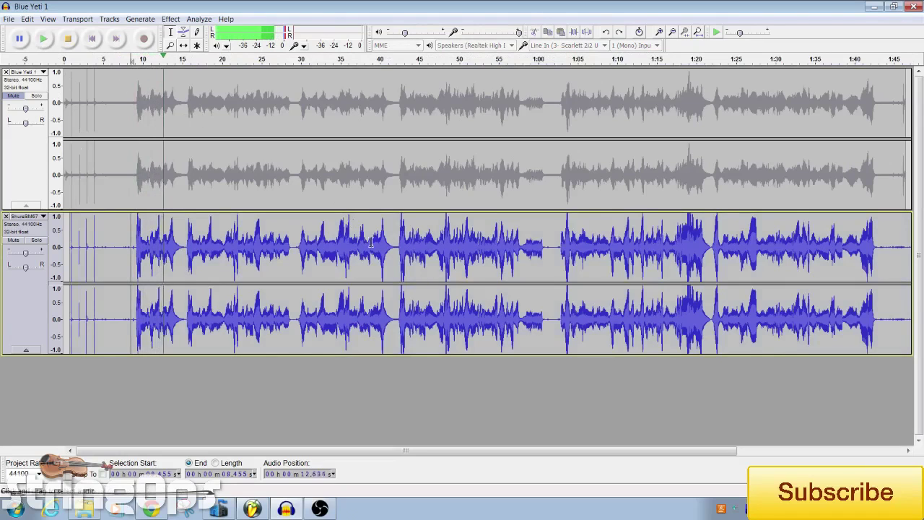
click(397, 255)
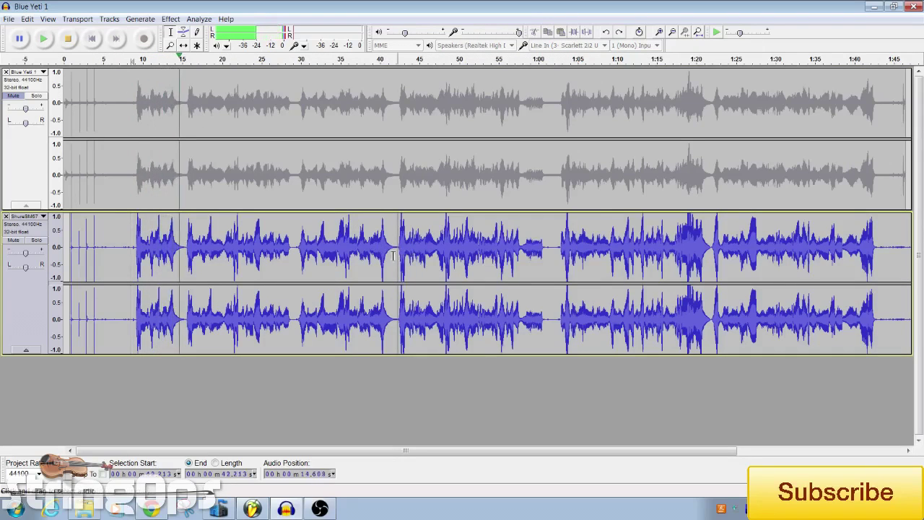
key(space)
key(space)
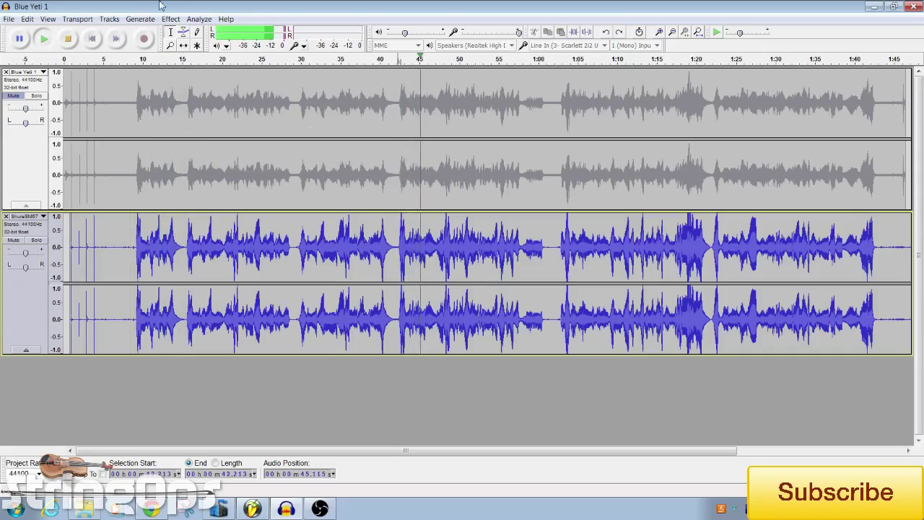
click(68, 41)
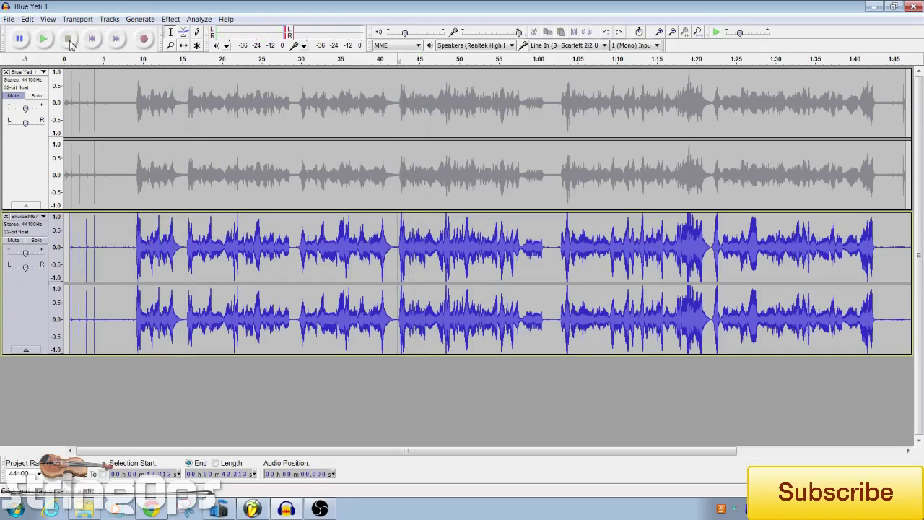
Apply the Compressor to the whole ShureSM57 track with threshold -12 dB, noise floor -20 dB, ratio 2.5:1, attack 0.2 secs and decay 1.0 secs.
click(33, 316)
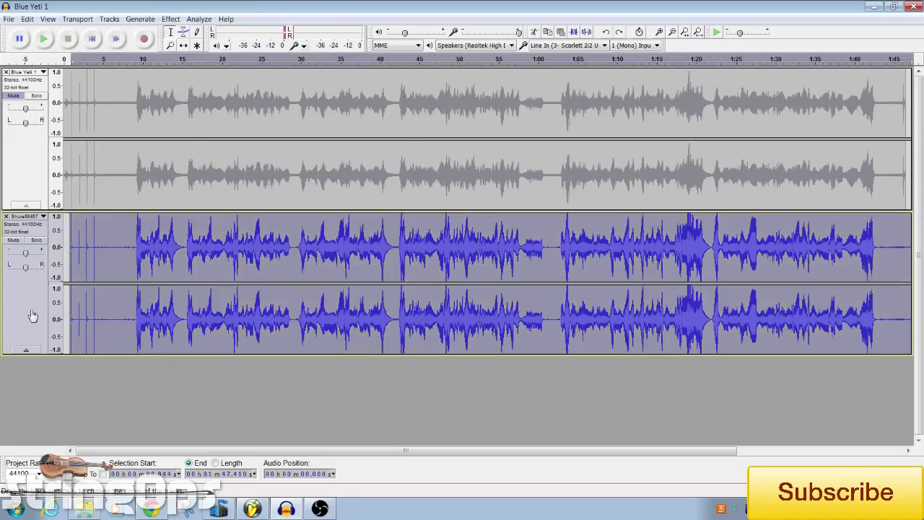
click(170, 19)
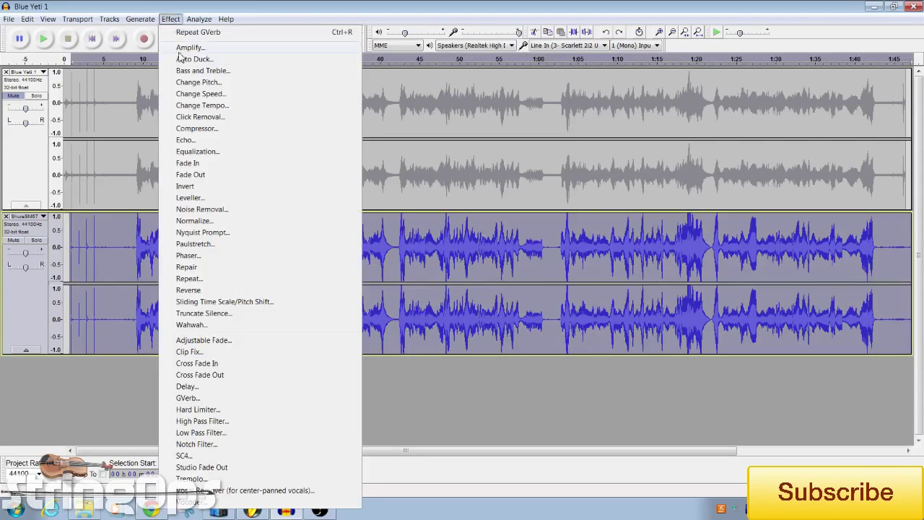
click(200, 128)
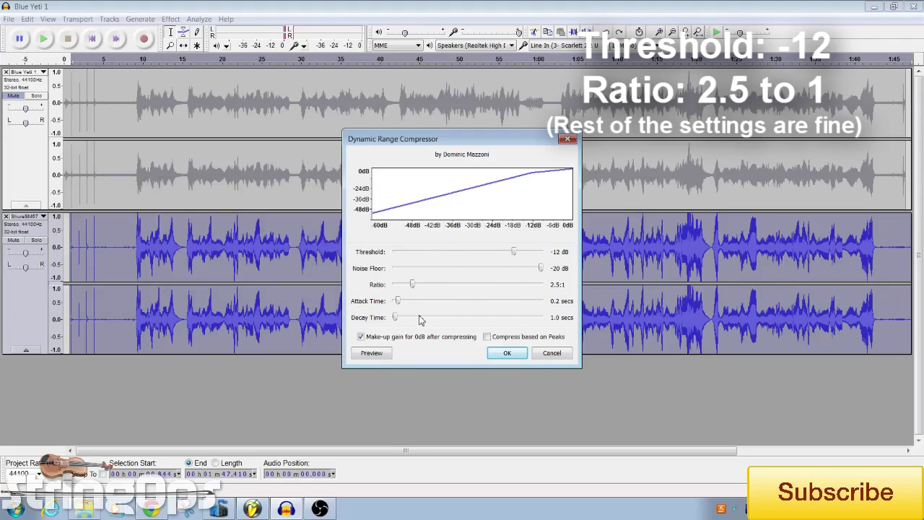
click(506, 353)
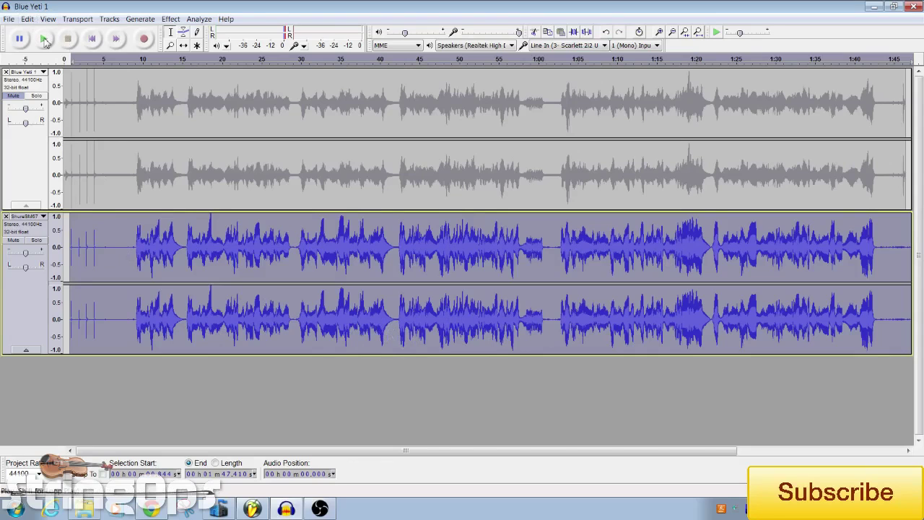
Apply Equalization to the whole ShureSM57 track using the 100Hz Rumble curve with a filter length of 4001.
click(134, 241)
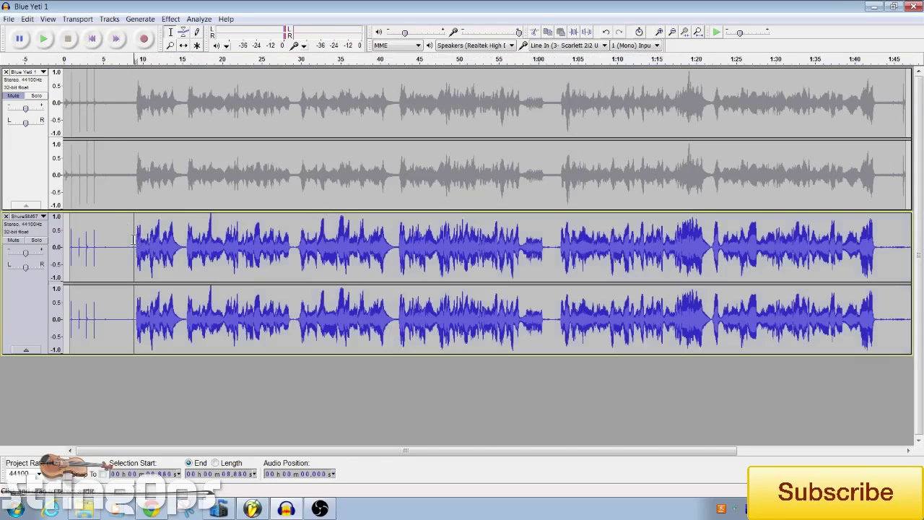
double_click(101, 245)
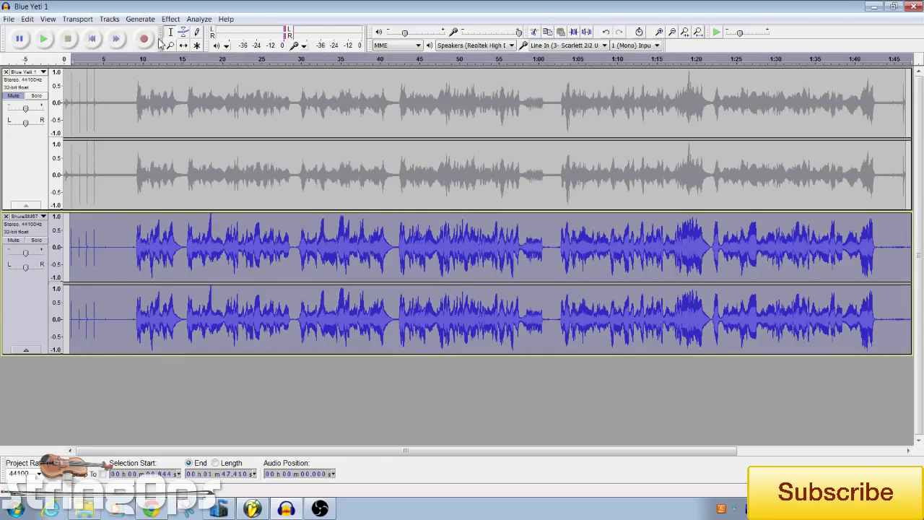
click(170, 19)
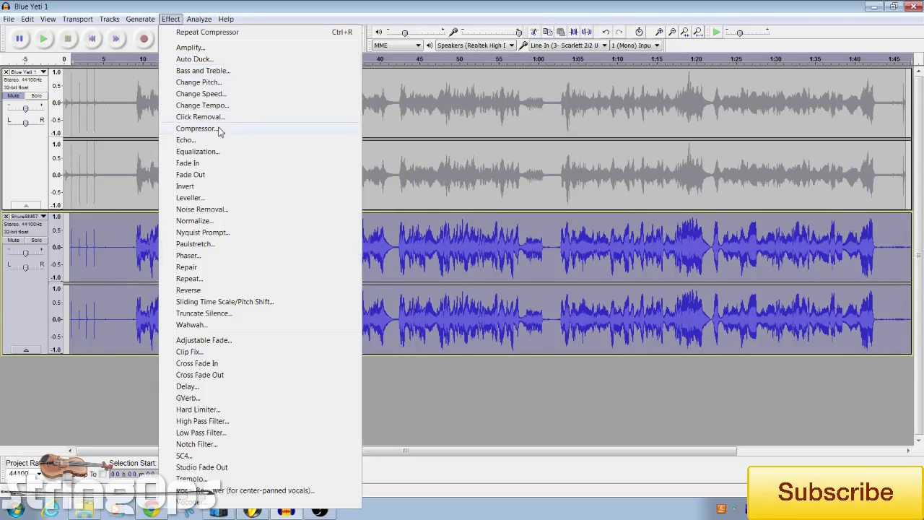
click(196, 152)
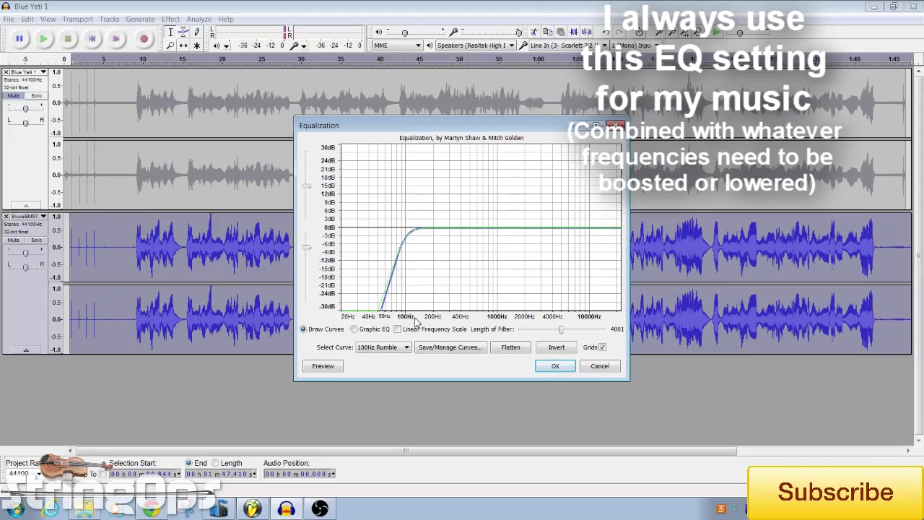
click(388, 349)
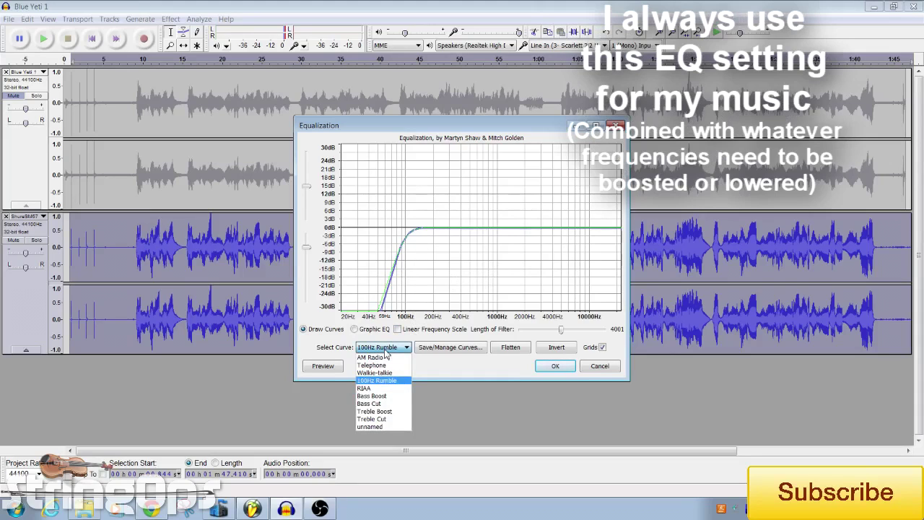
click(387, 349)
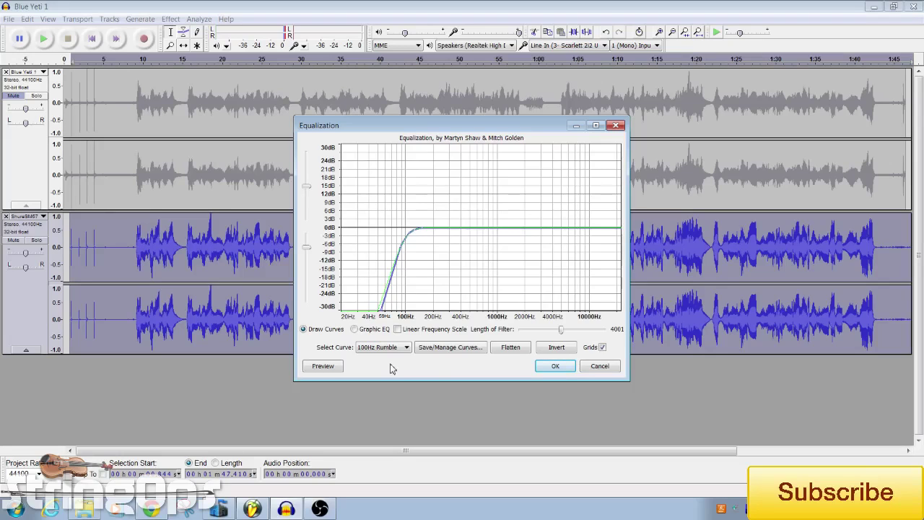
click(553, 366)
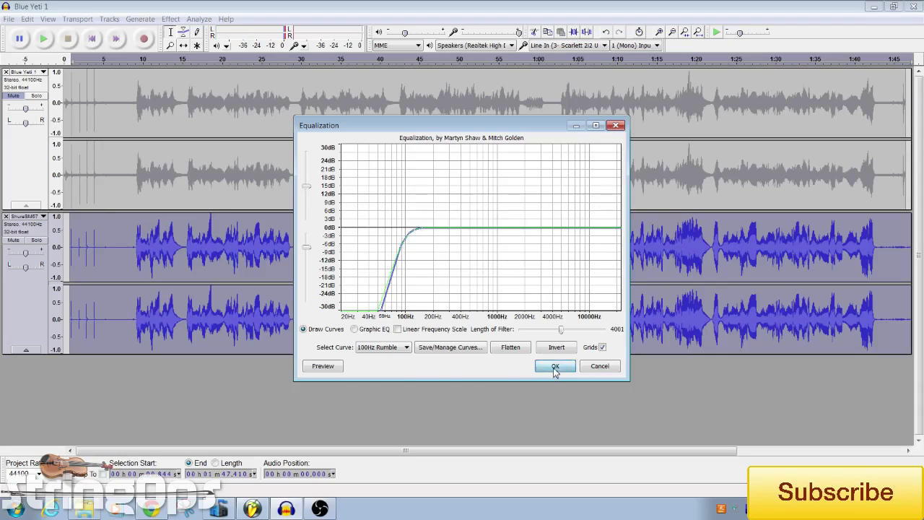
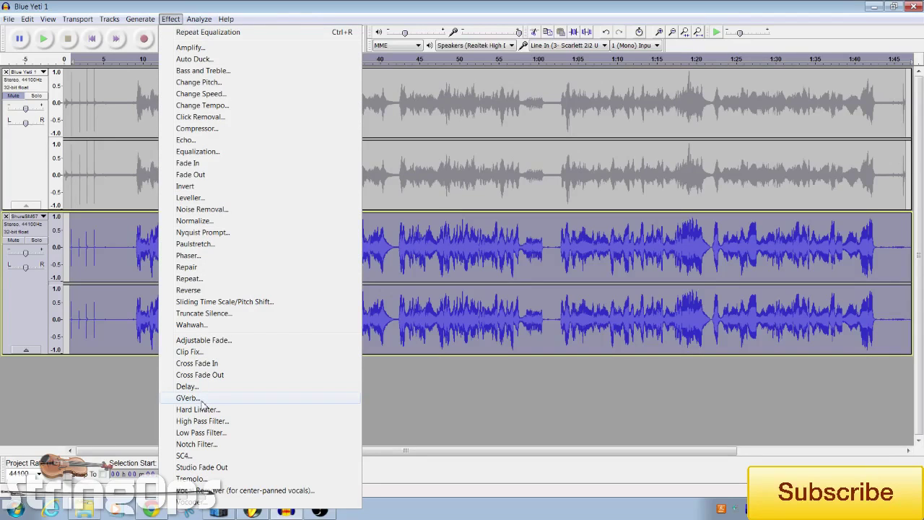
Apply GVerb to the whole ShureSM57 track: roomsize 67.377998 m, reverb time 2.7611 s, damping 0.5, bandwidth 0.75, dry -3.43 dB, early reflection -27.16 dB, tail -17.5 dB.
click(202, 401)
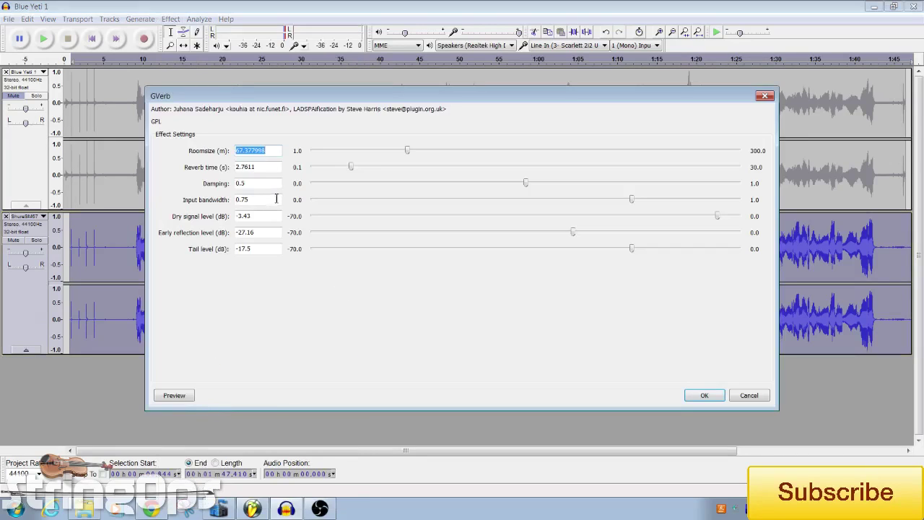
drag(296, 98, 252, 89)
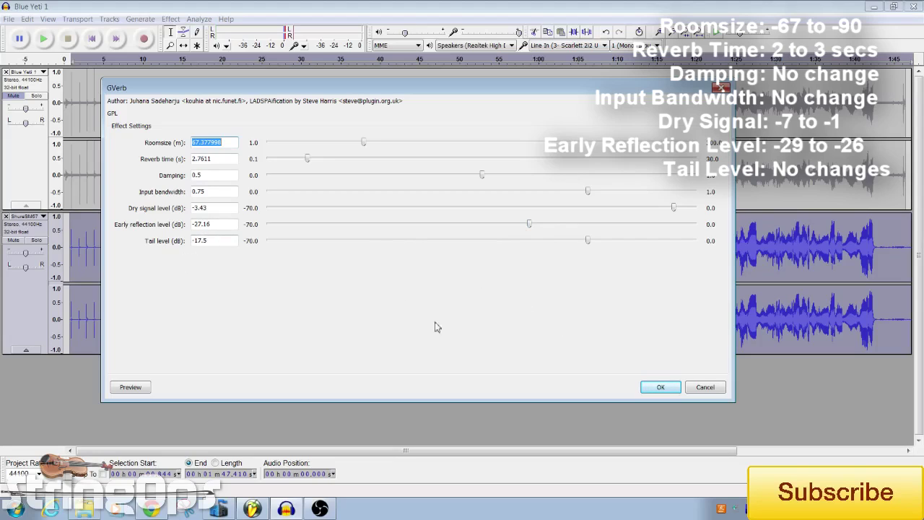
click(655, 388)
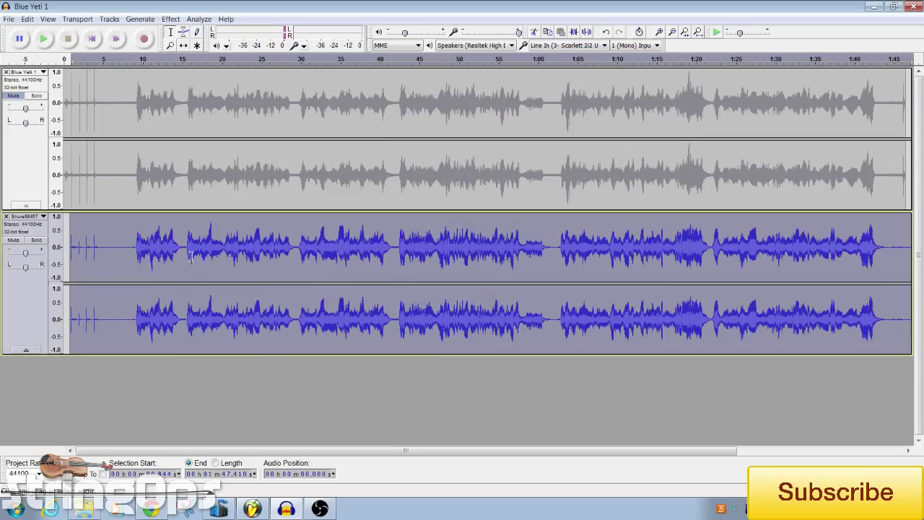
Listen to the processed ShureSM57 track from about 8 seconds, through the second phrase and beyond, and stop playback.
click(126, 254)
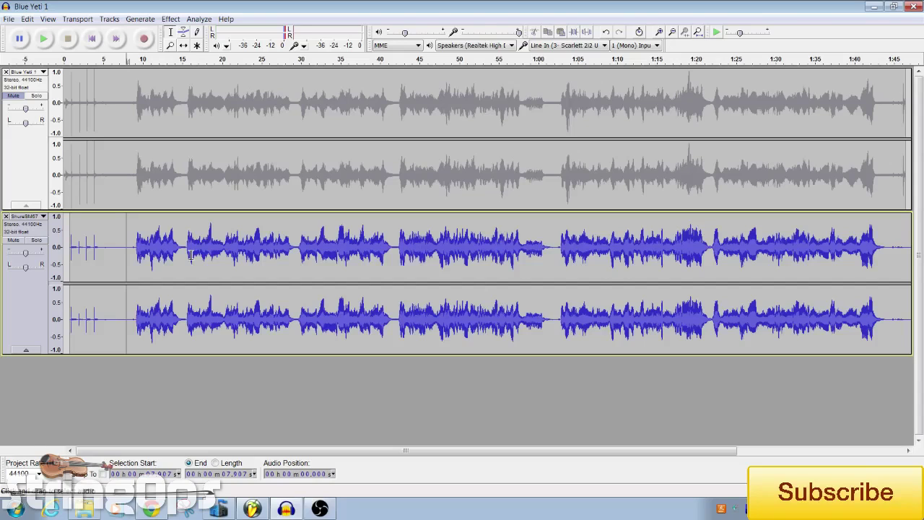
click(48, 42)
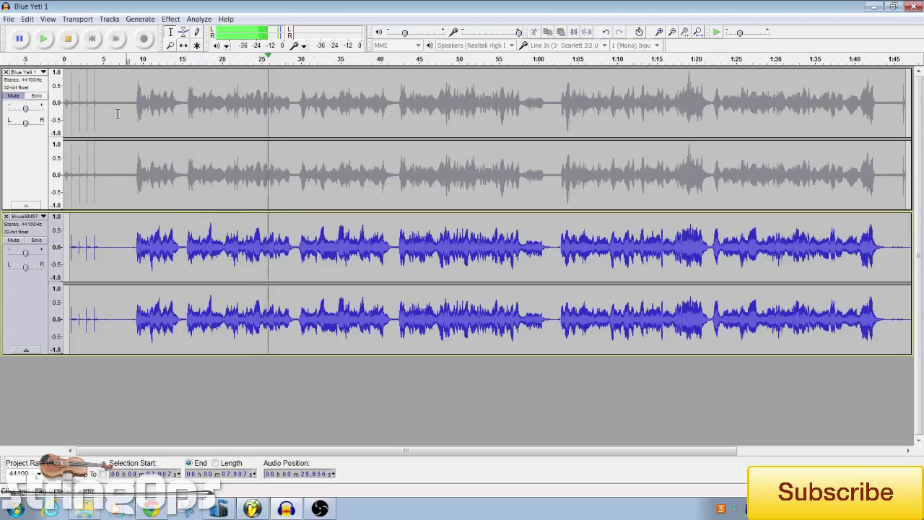
click(69, 41)
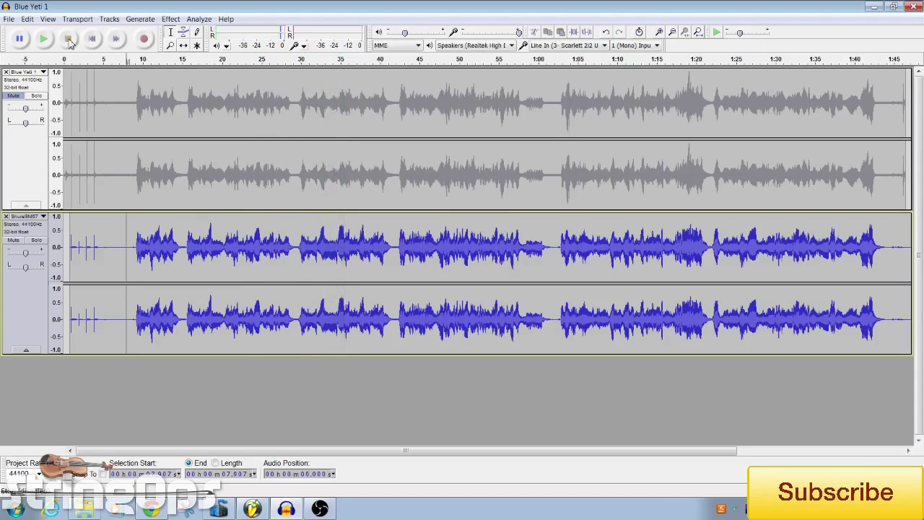